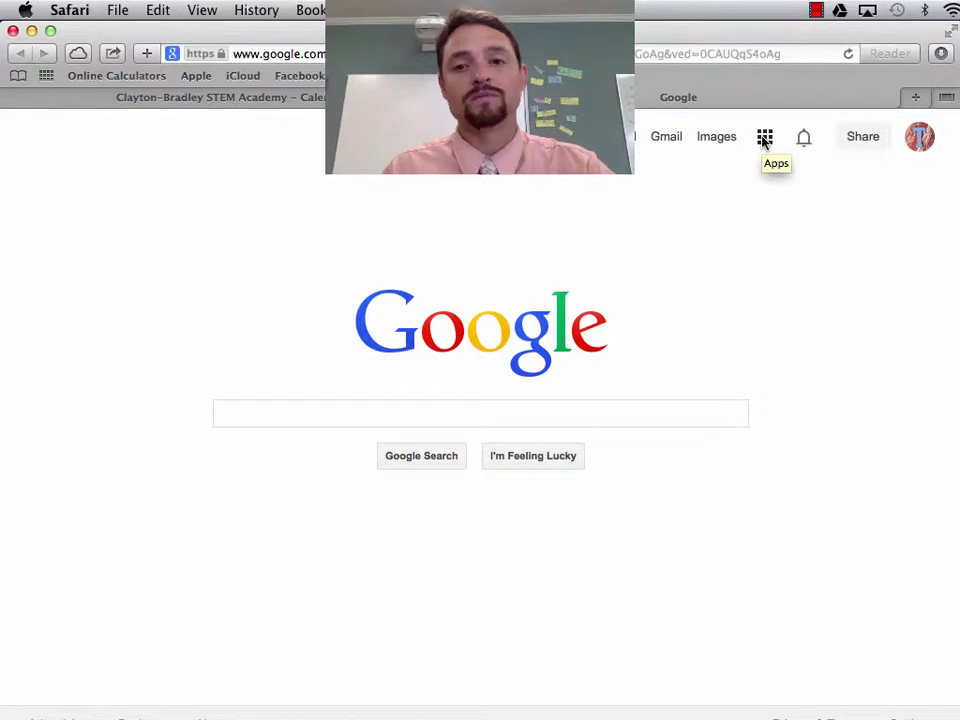
Launch Google Calendar from the Google apps list to show the Aug 10–16, 2014 week.
{"action": "left_click", "coordinate": [764, 140]}
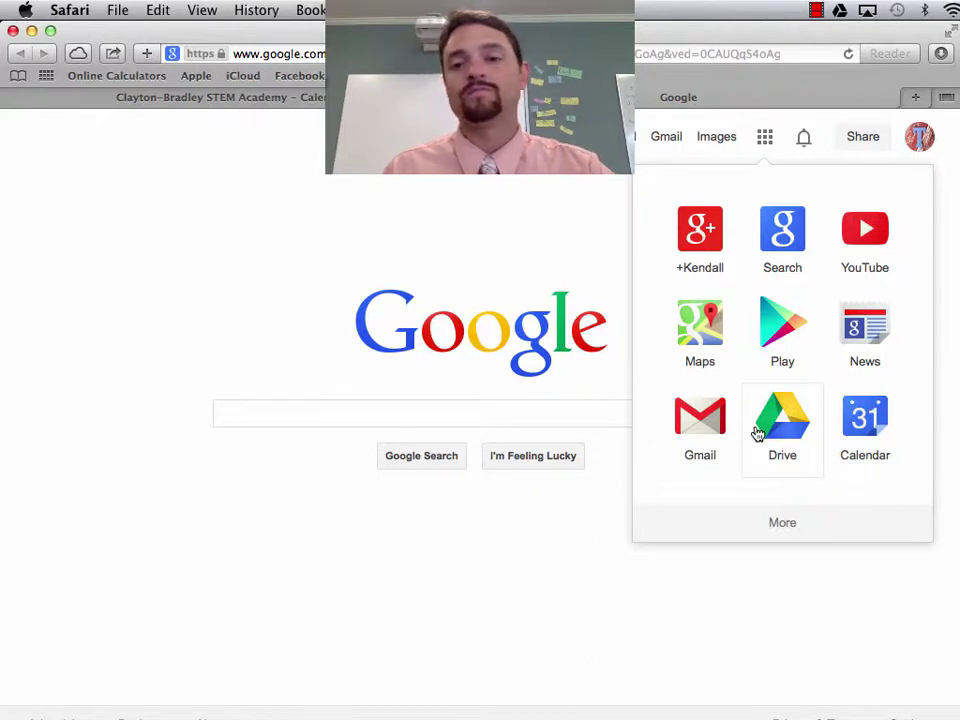
{"action": "left_click", "coordinate": [864, 440]}
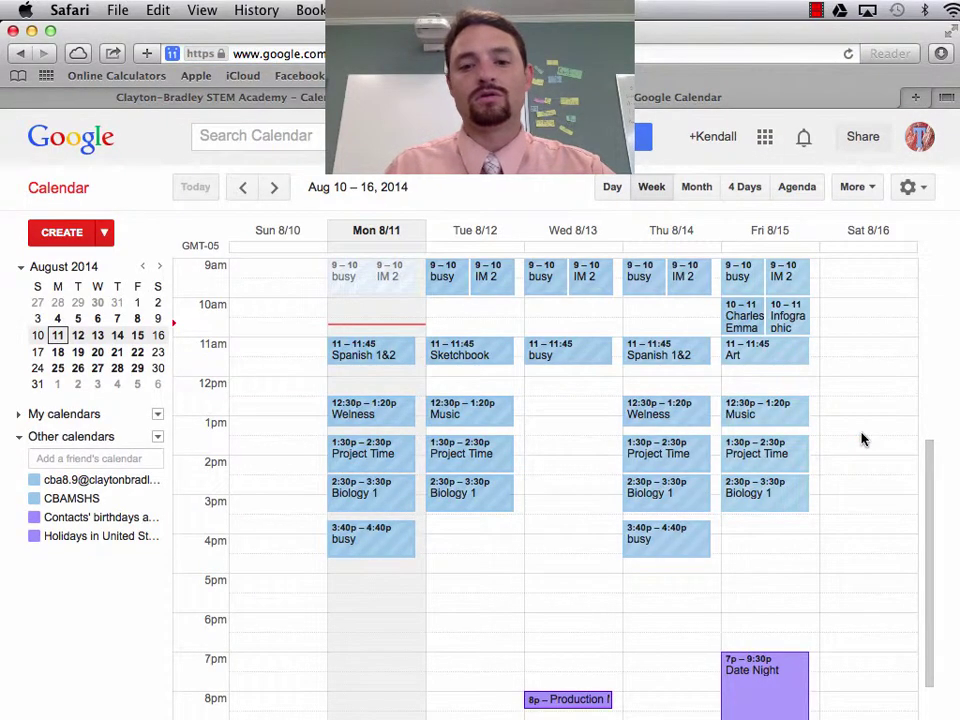
{"action": "scroll", "coordinate": [864, 440], "scroll_direction": "up", "scroll_amount": 2}
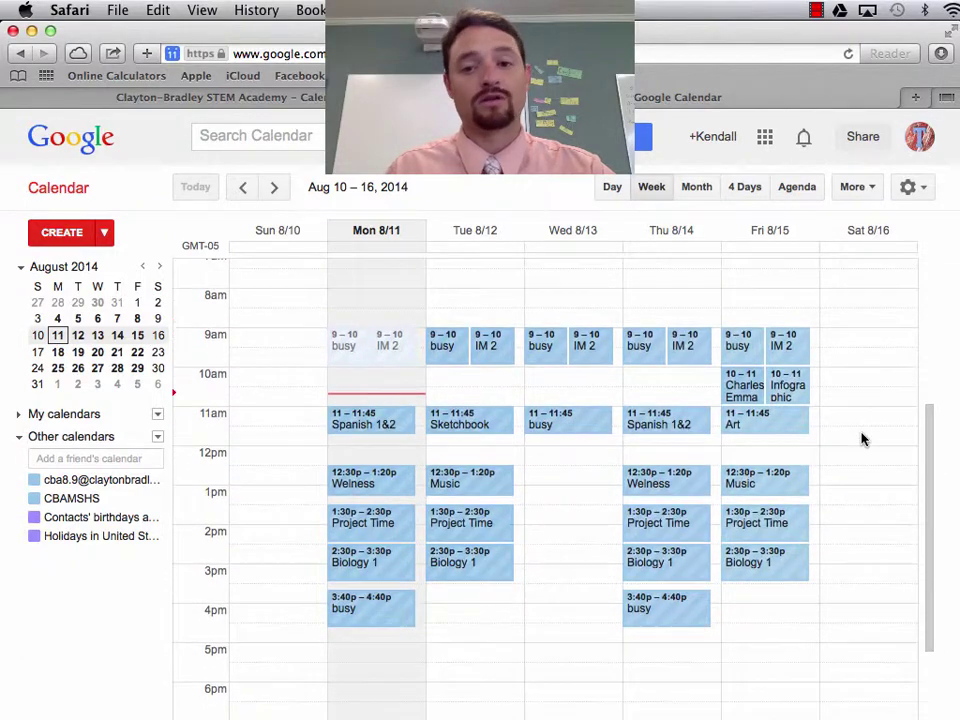
{"action": "scroll", "coordinate": [864, 440], "scroll_direction": "down", "scroll_amount": 2}
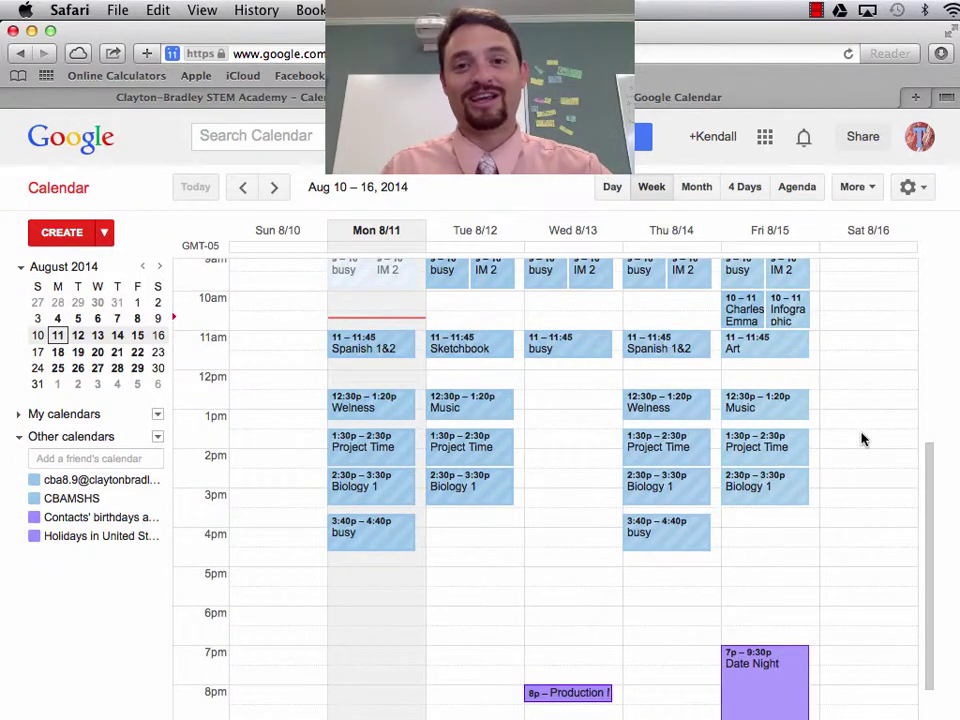
{"action": "scroll", "coordinate": [864, 440], "scroll_direction": "up", "scroll_amount": 3}
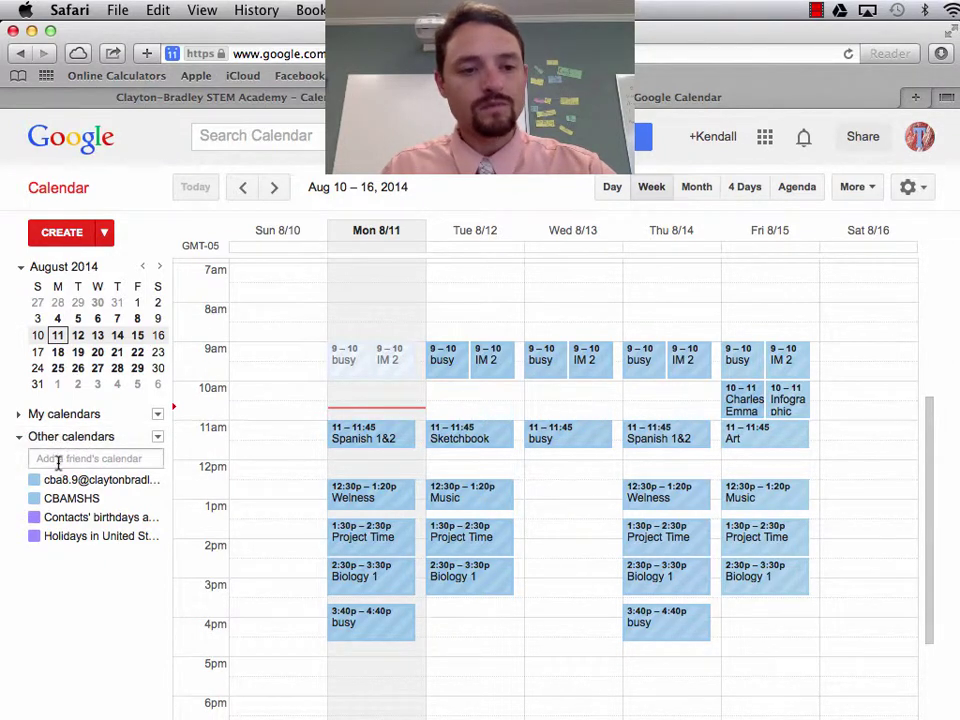
Request access to a colleague's calendar via Add a friend's calendar, entering the colleague's e-mail.
{"action": "left_click", "coordinate": [159, 437]}
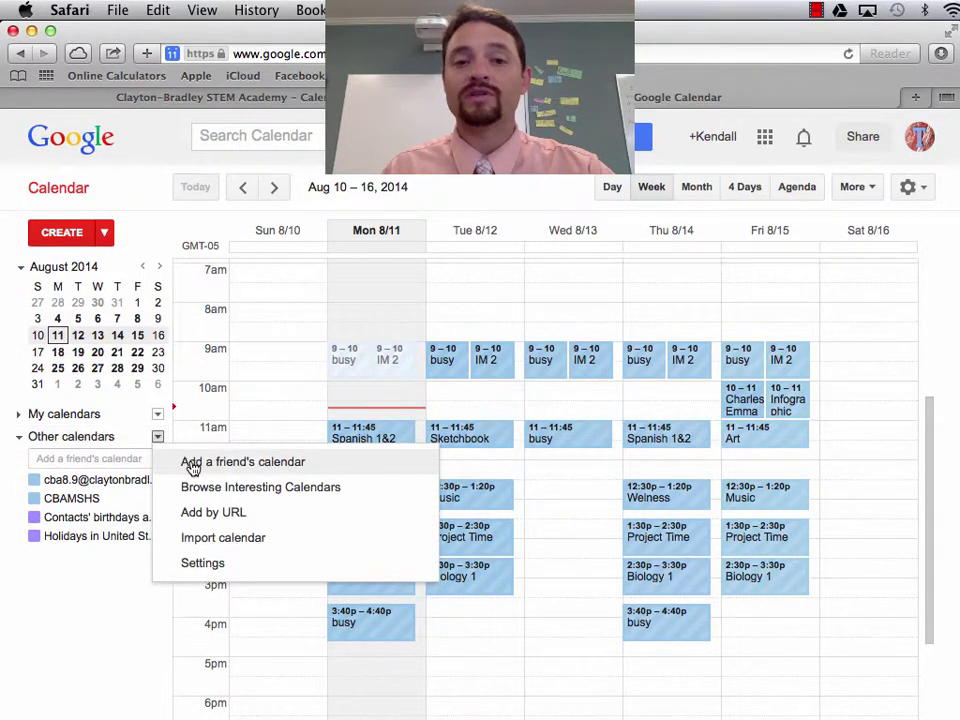
{"action": "left_click", "coordinate": [102, 457]}
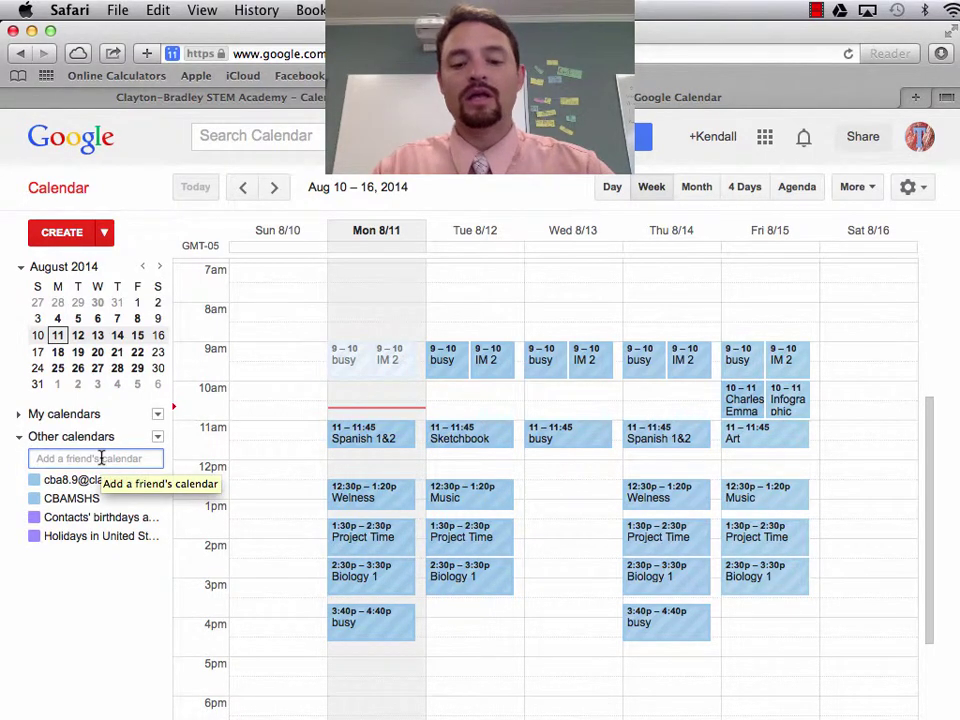
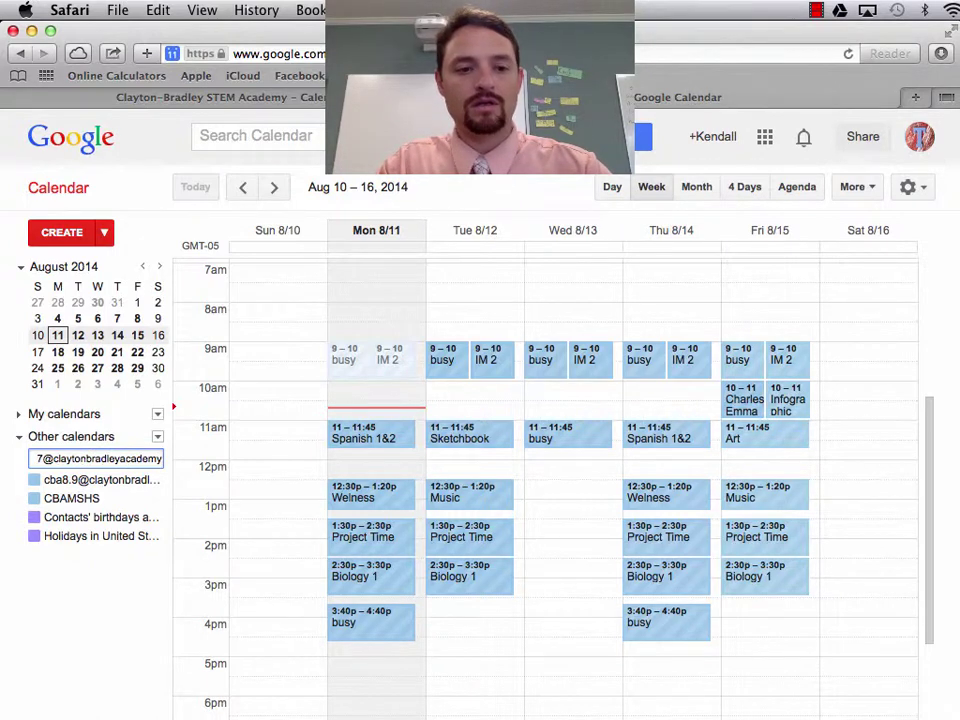
{"action": "key", "text": "Return"}
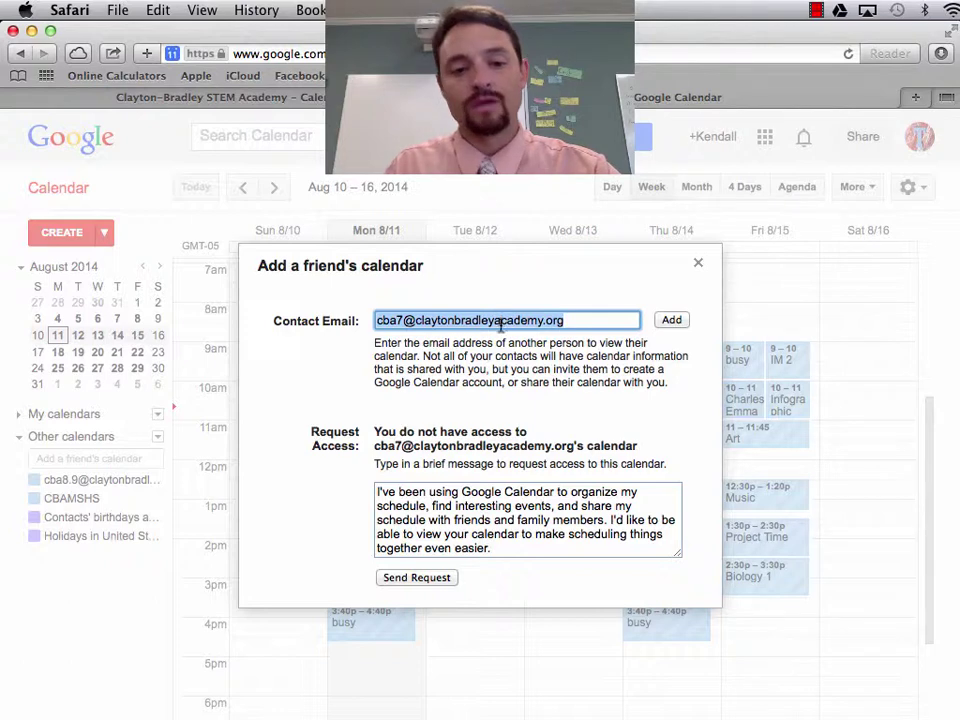
{"action": "left_click", "coordinate": [416, 578]}
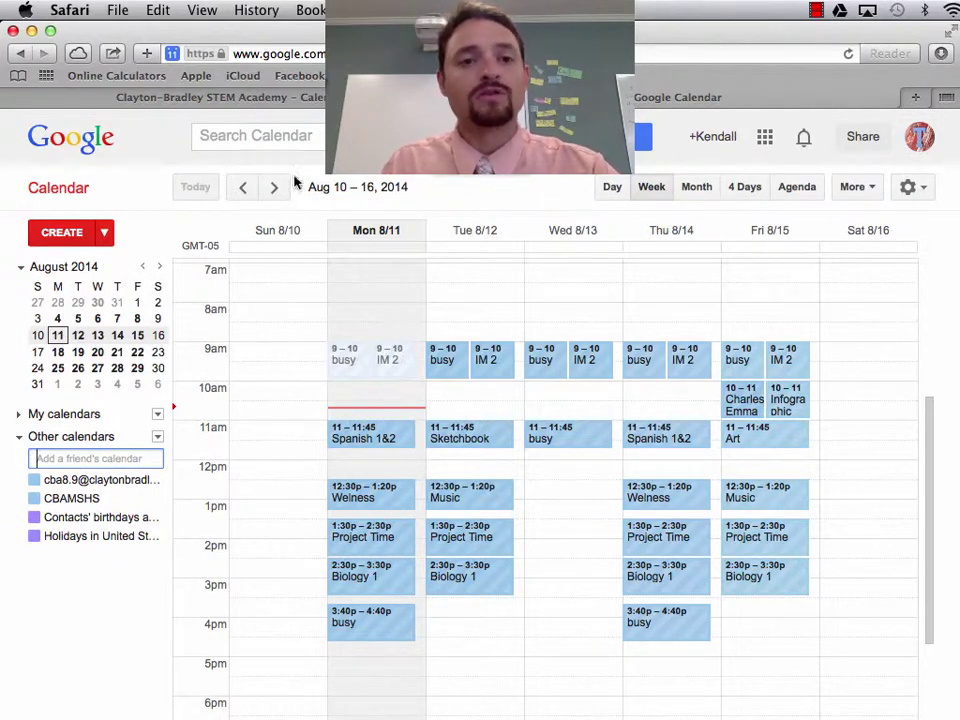
Switch to the colleague's signed-in account and open its Gmail inbox from Google apps.
{"action": "left_click", "coordinate": [306, 100]}
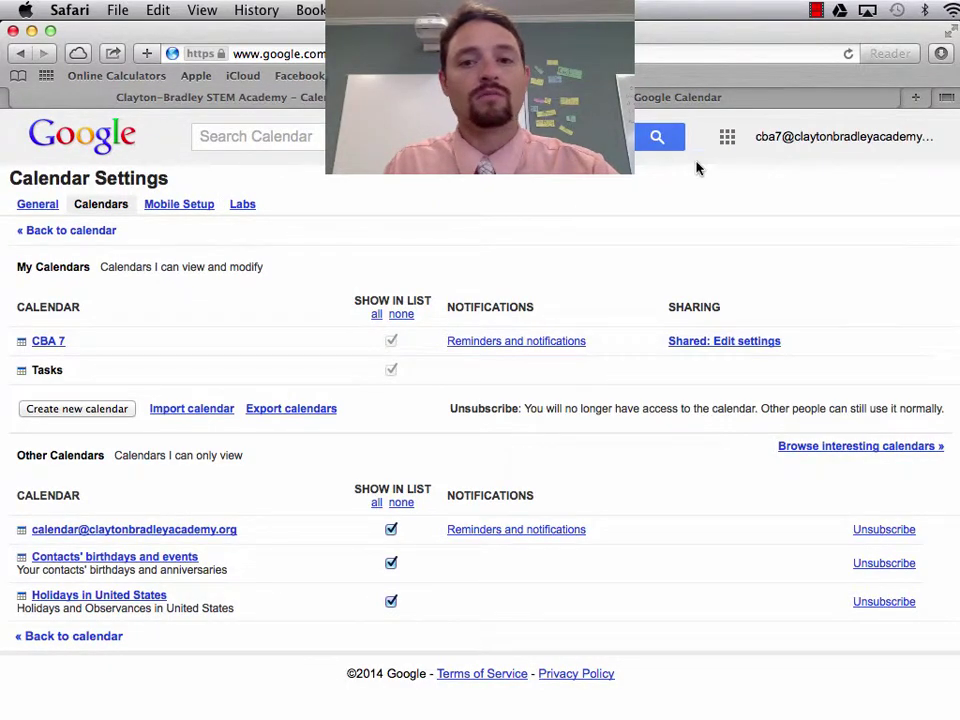
{"action": "left_click", "coordinate": [733, 139]}
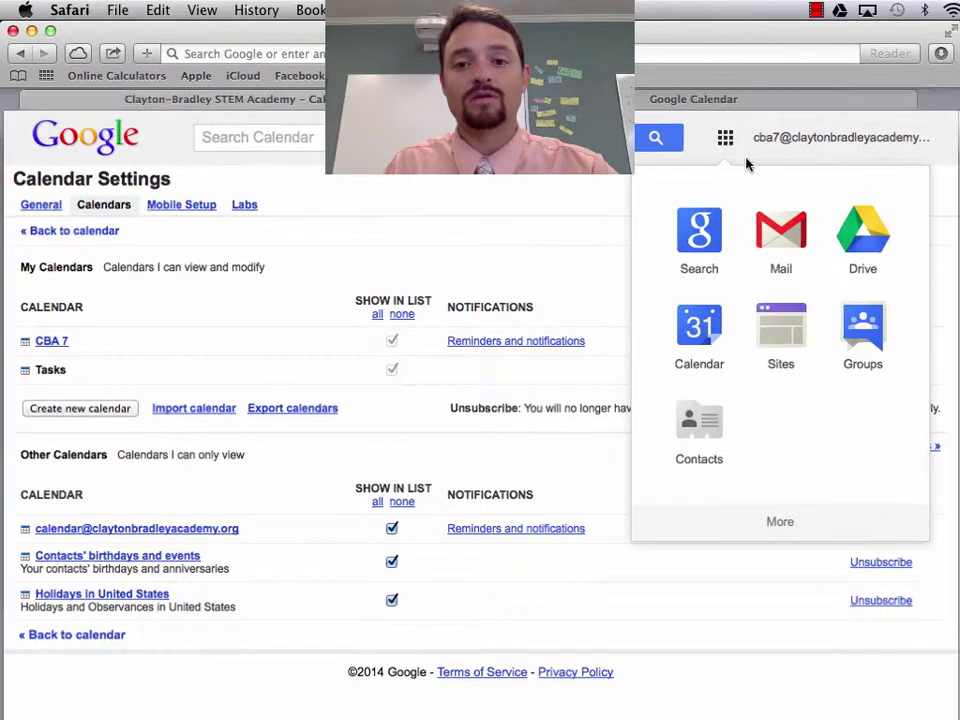
{"action": "left_click", "coordinate": [778, 241]}
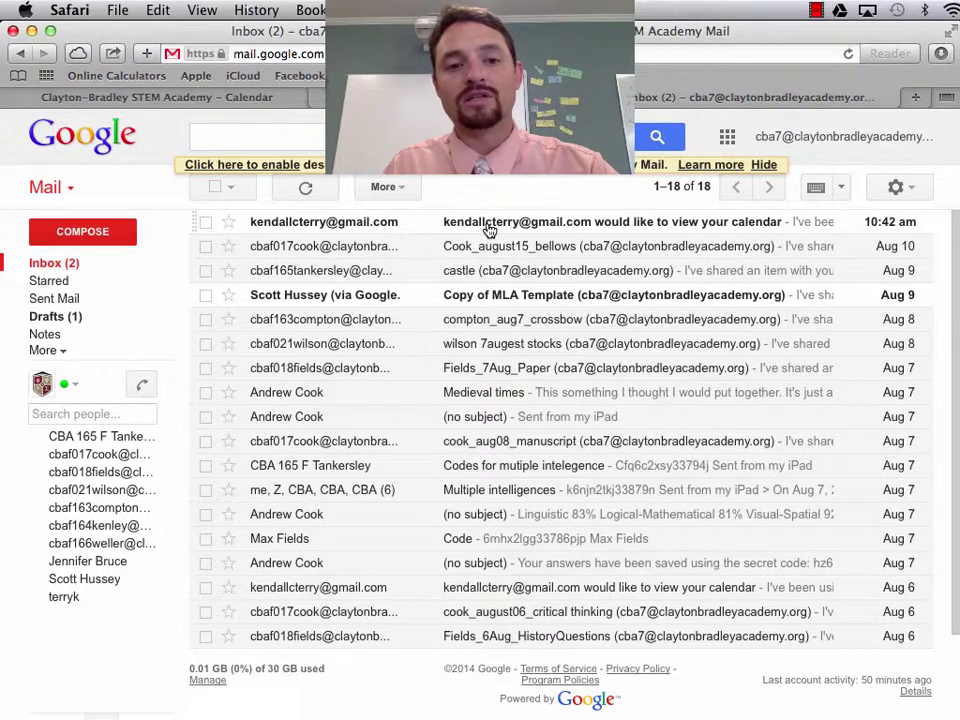
Open the calendar-view request e-mail and follow its link to the calendar's sharing settings.
{"action": "left_click", "coordinate": [489, 230]}
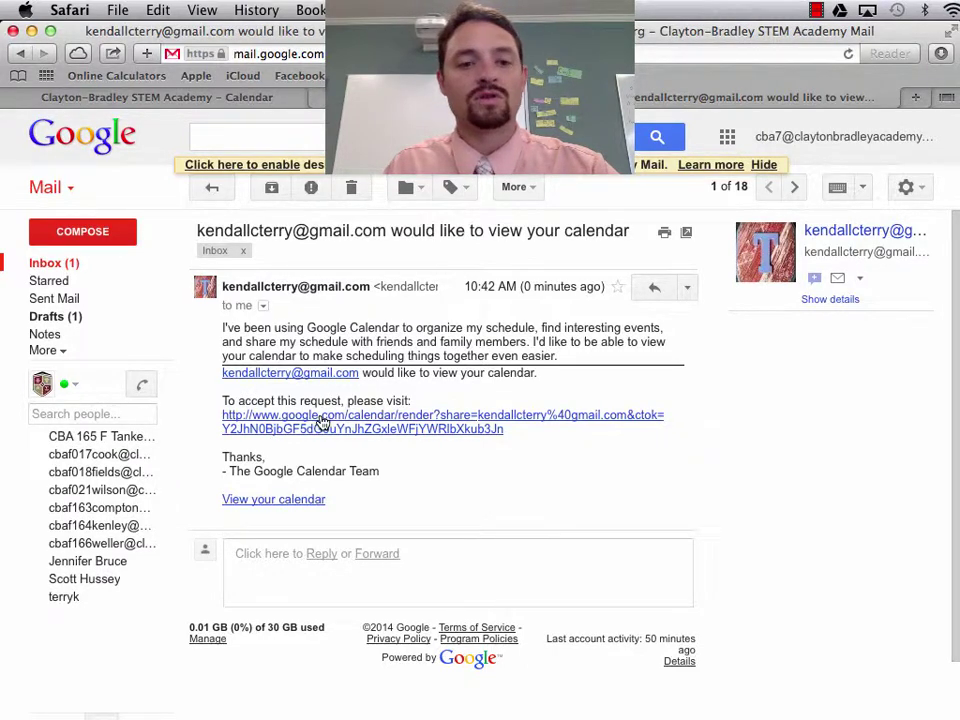
{"action": "left_click", "coordinate": [322, 423]}
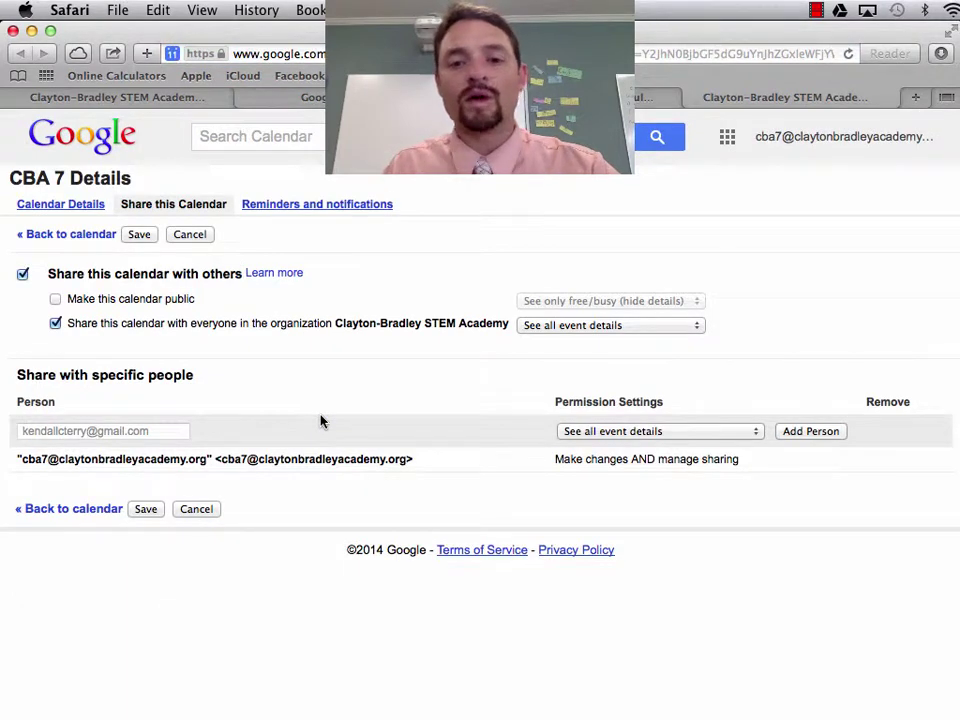
Add the requesting colleague to the sharing list, save, and close the request e-mail tab.
{"action": "left_click", "coordinate": [798, 432]}
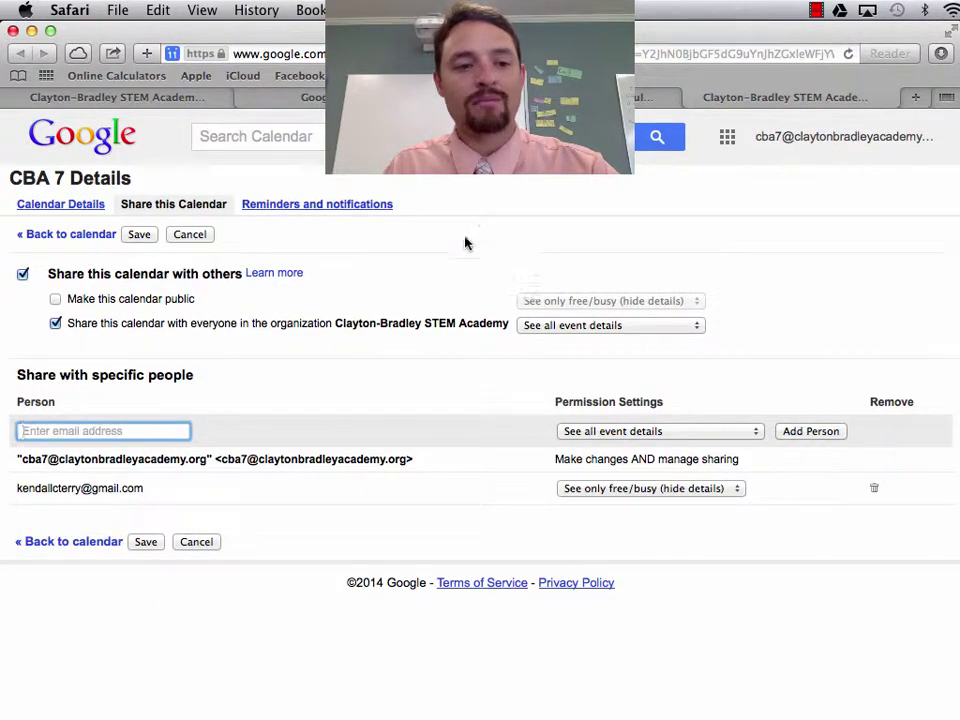
{"action": "left_click", "coordinate": [130, 238]}
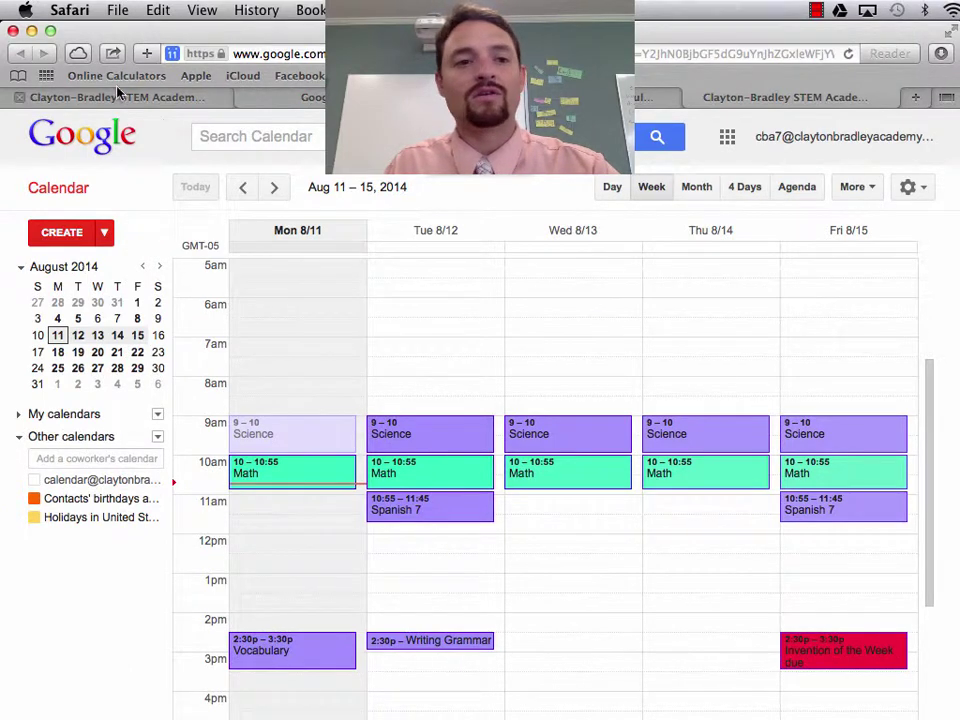
{"action": "left_click", "coordinate": [710, 99]}
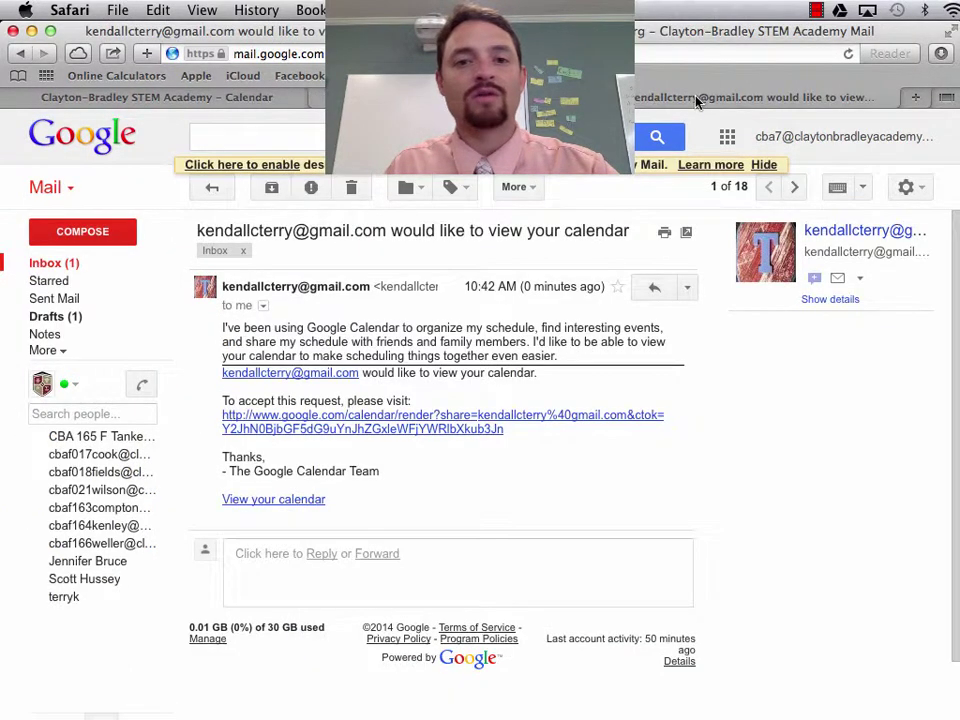
{"action": "key", "text": "super+w"}
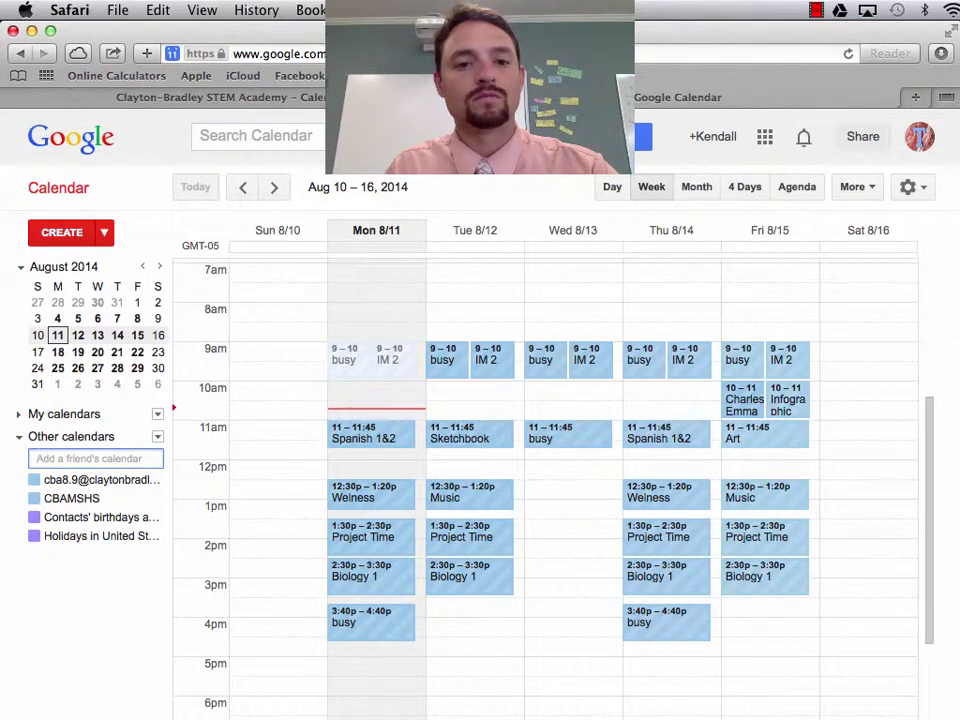
Refresh and reload Google Calendar, then scroll up to the morning to show the colleague's busy blocks.
{"action": "left_click", "coordinate": [855, 188]}
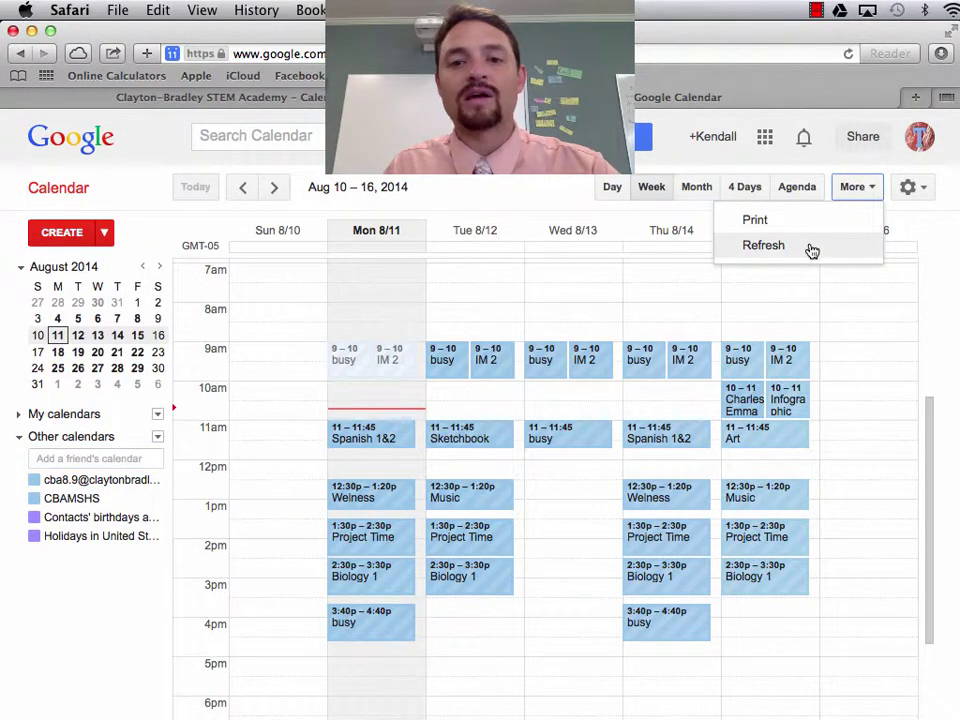
{"action": "left_click", "coordinate": [810, 250]}
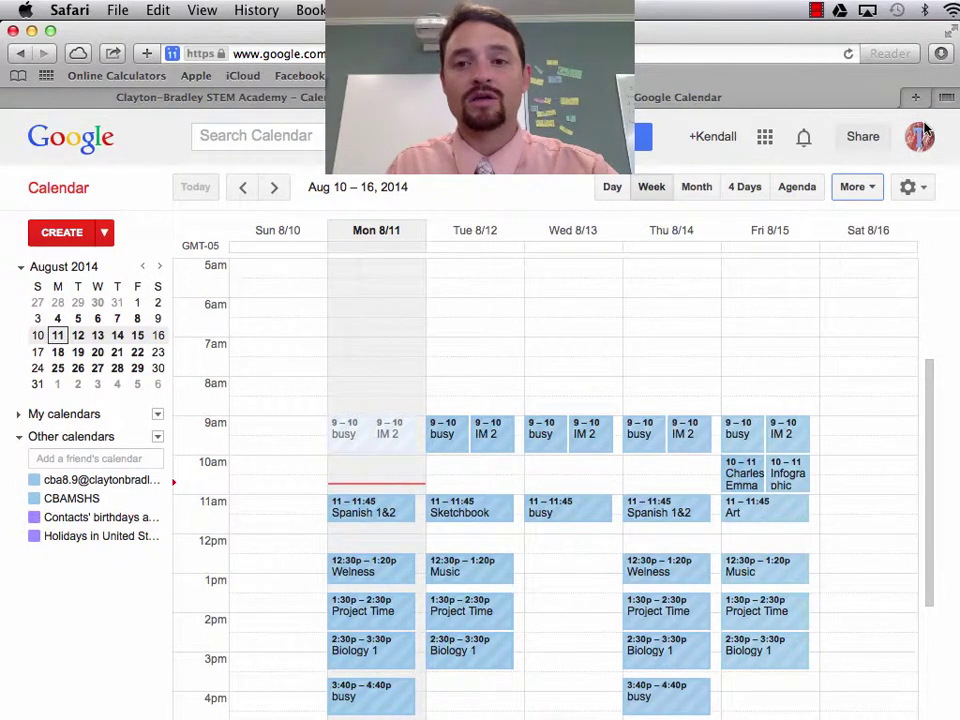
{"action": "left_click", "coordinate": [766, 138]}
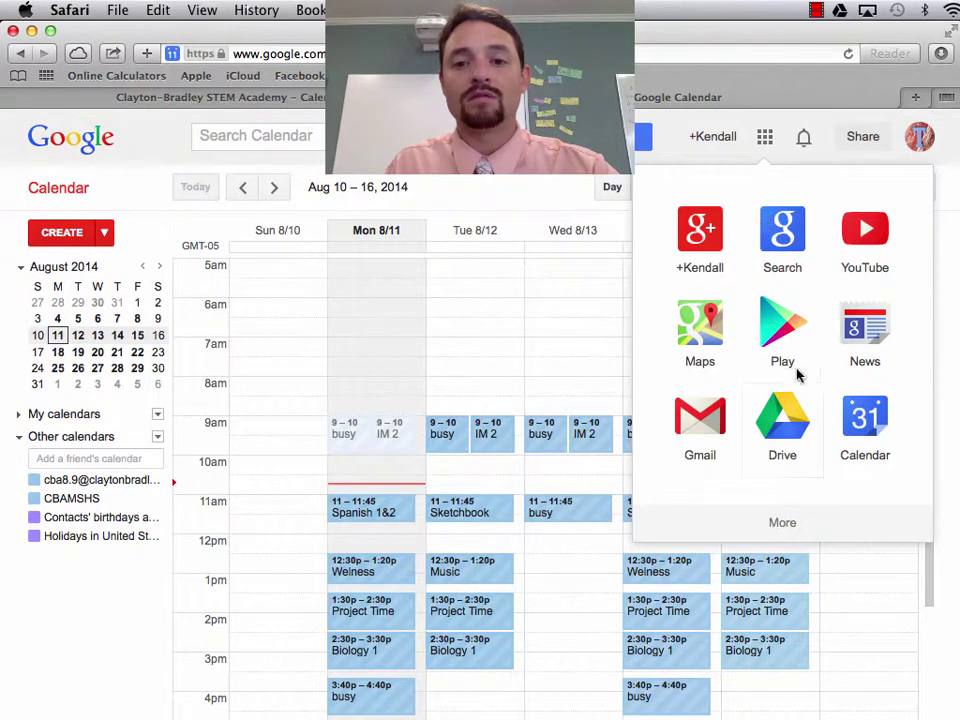
{"action": "left_click", "coordinate": [857, 418]}
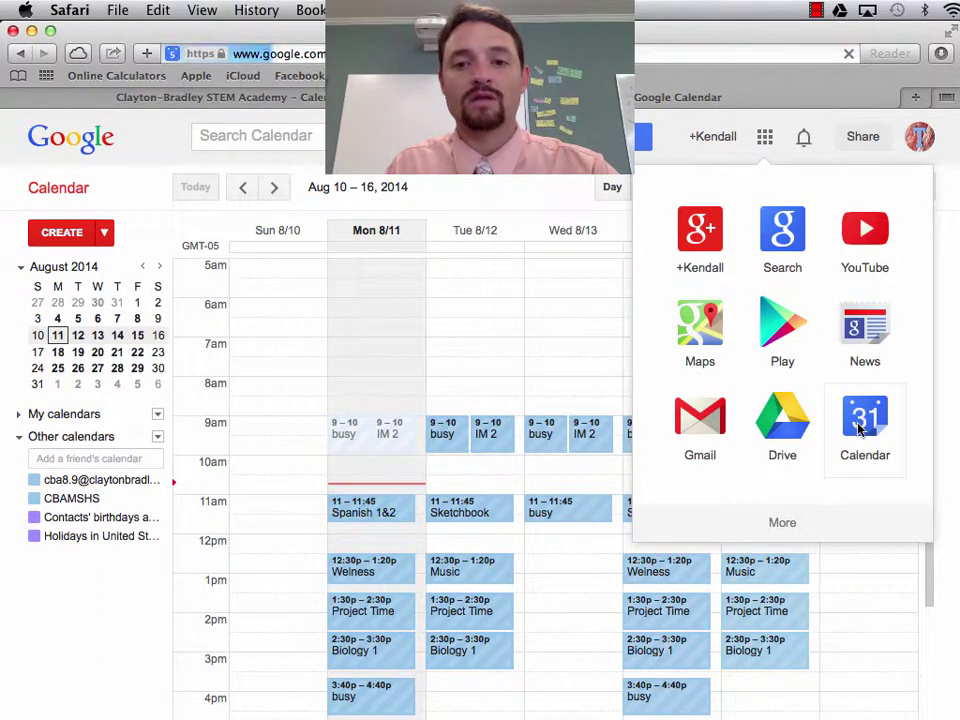
{"action": "scroll", "coordinate": [570, 422], "scroll_direction": "up", "scroll_amount": 3}
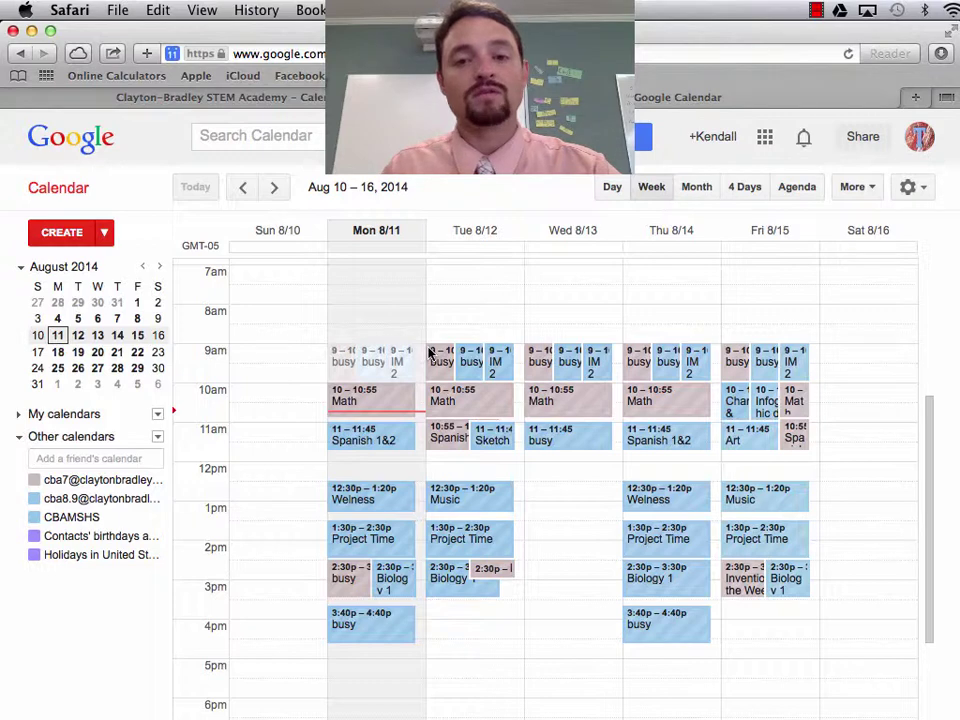
{"action": "left_click", "coordinate": [438, 400]}
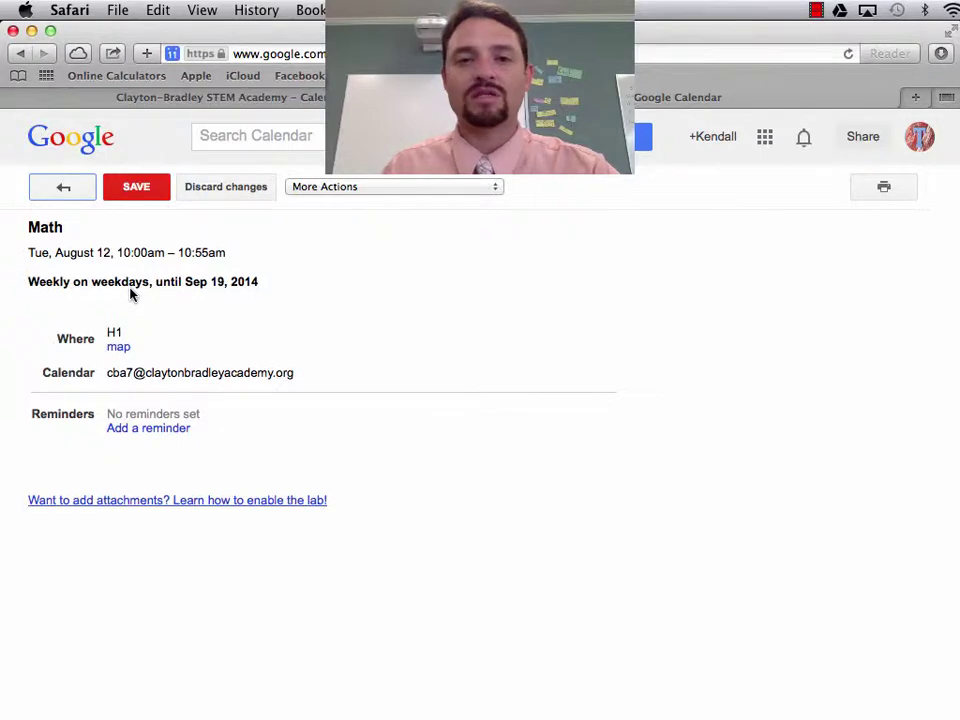
{"action": "left_click", "coordinate": [63, 189]}
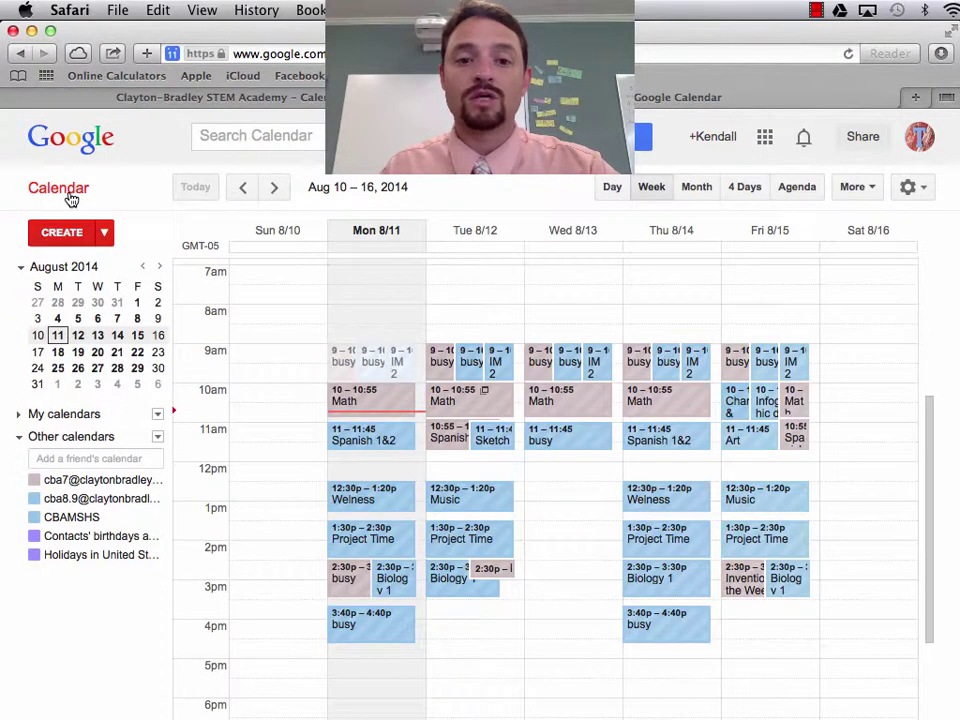
{"action": "left_click", "coordinate": [444, 362]}
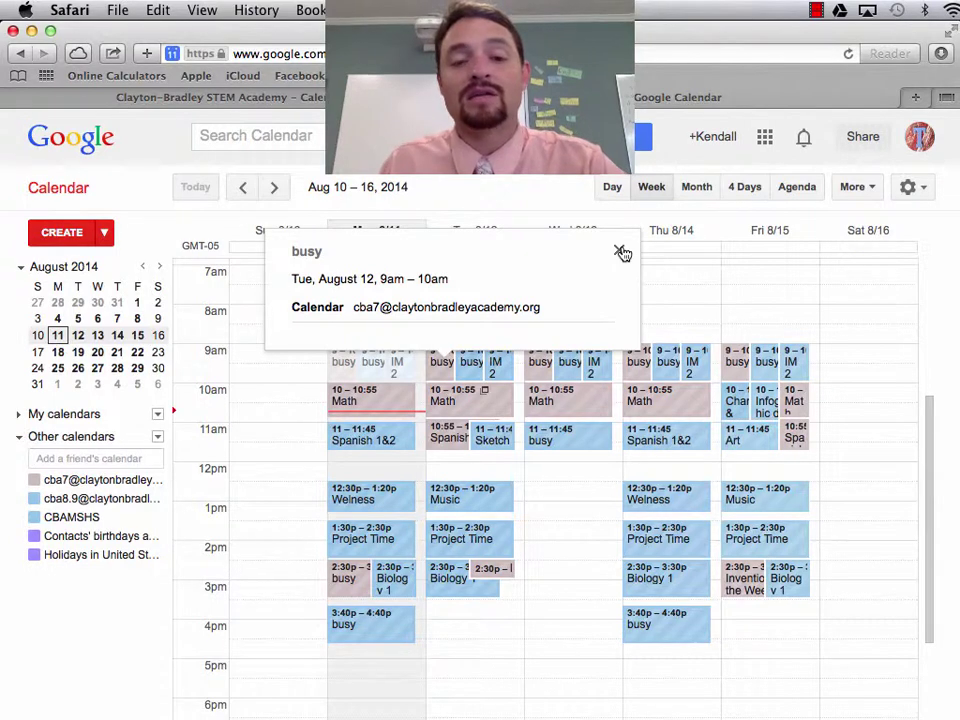
{"action": "left_click", "coordinate": [620, 251]}
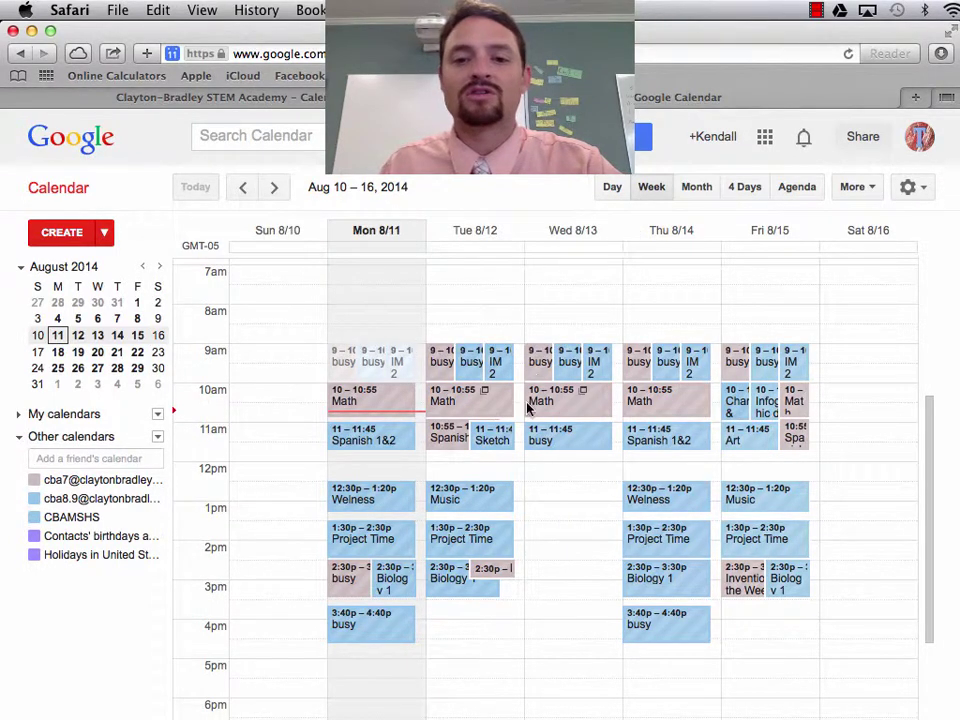